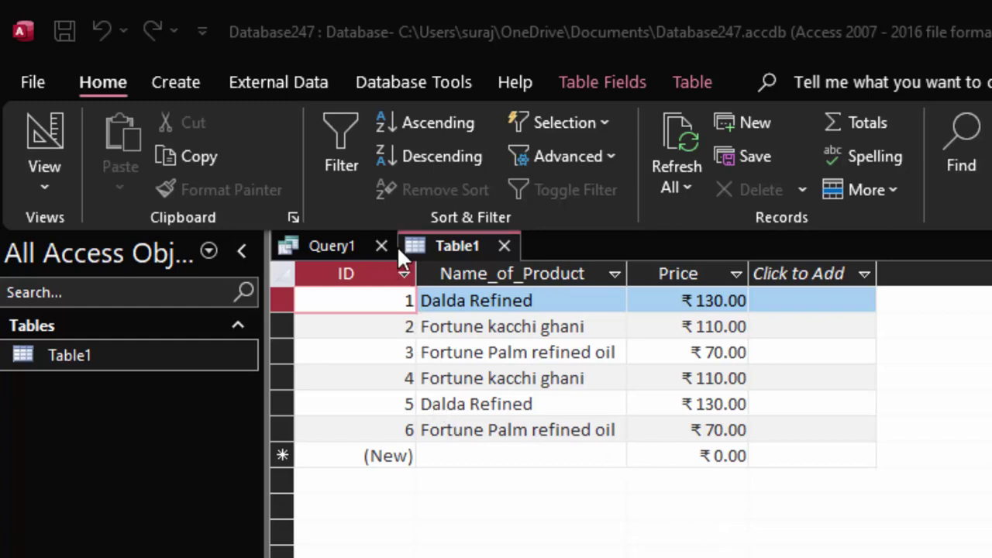
- Switch Table1 to Design view, dismissing the table-in-use warning
left_click(53, 186)
left_click(109, 286)
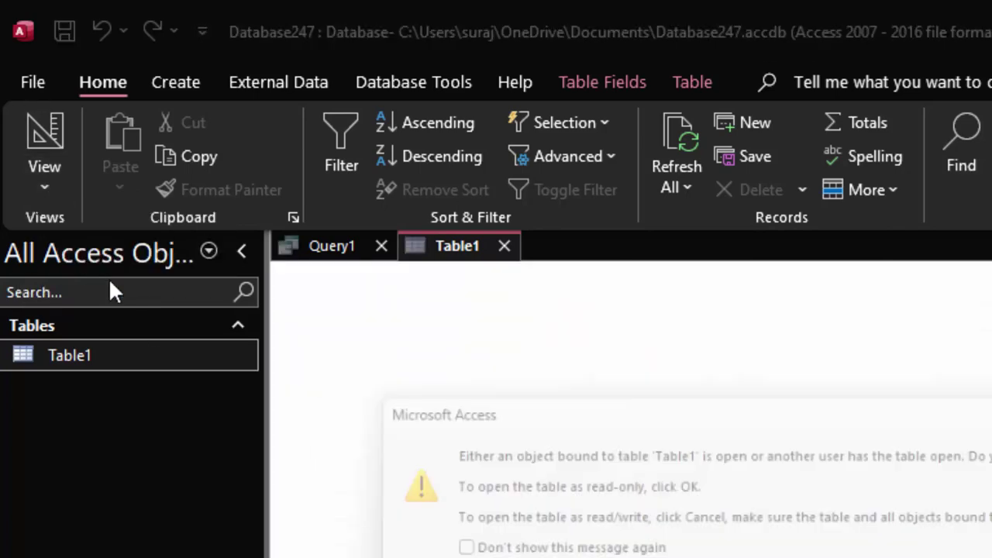
left_click(762, 538)
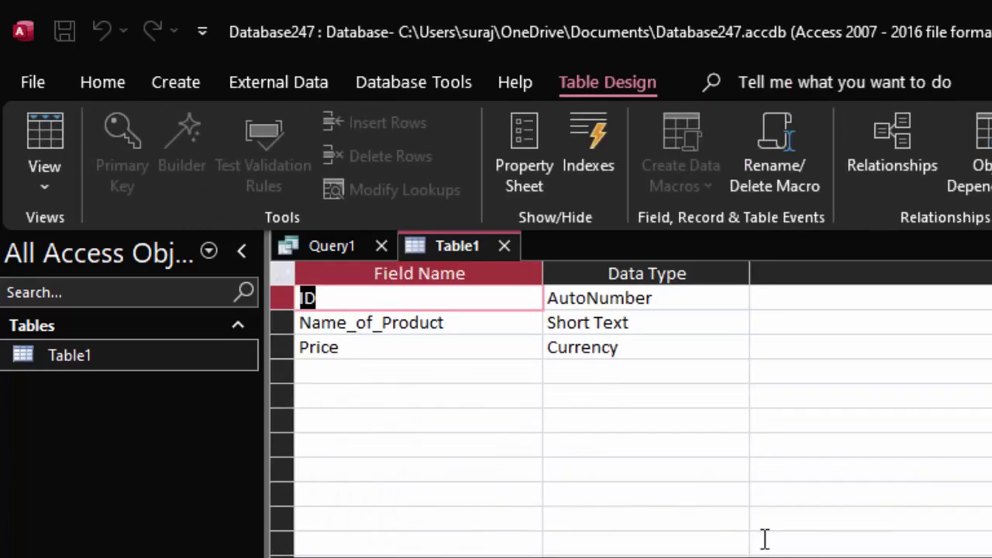
left_click(370, 305)
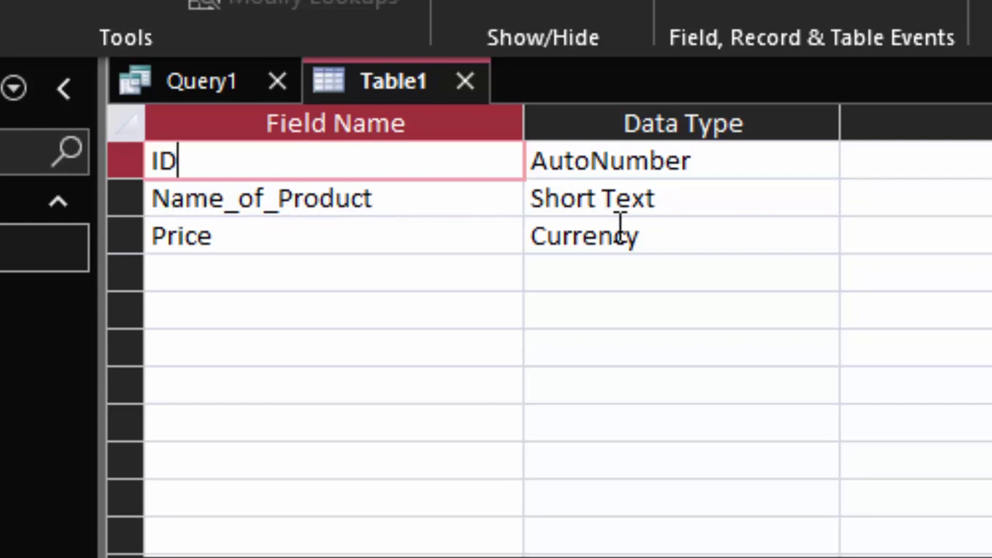
- Compare Table1's prices (₹130.00, ₹110.00, ₹70.00) with Query1's Total_sale value
left_click(401, 250)
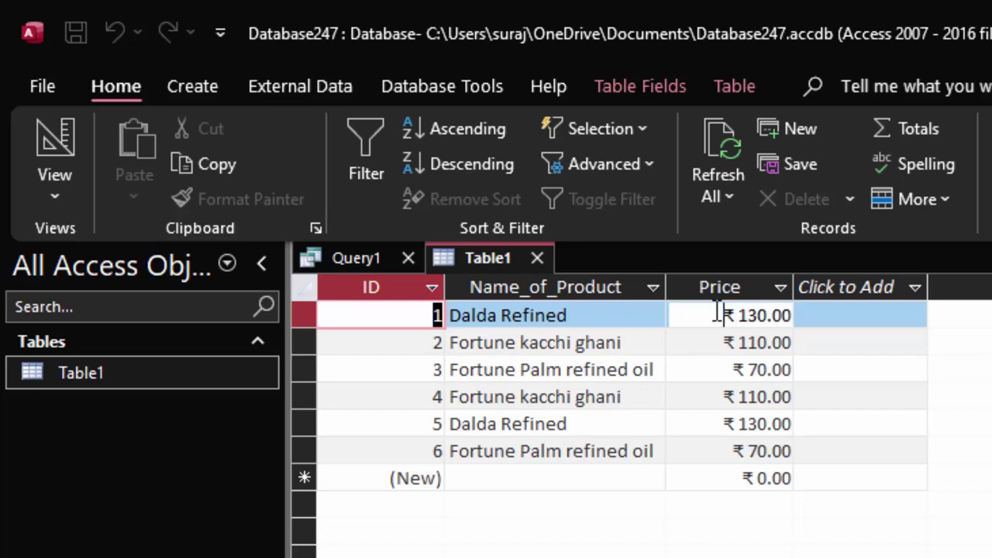
left_click_drag(719, 314, 787, 317)
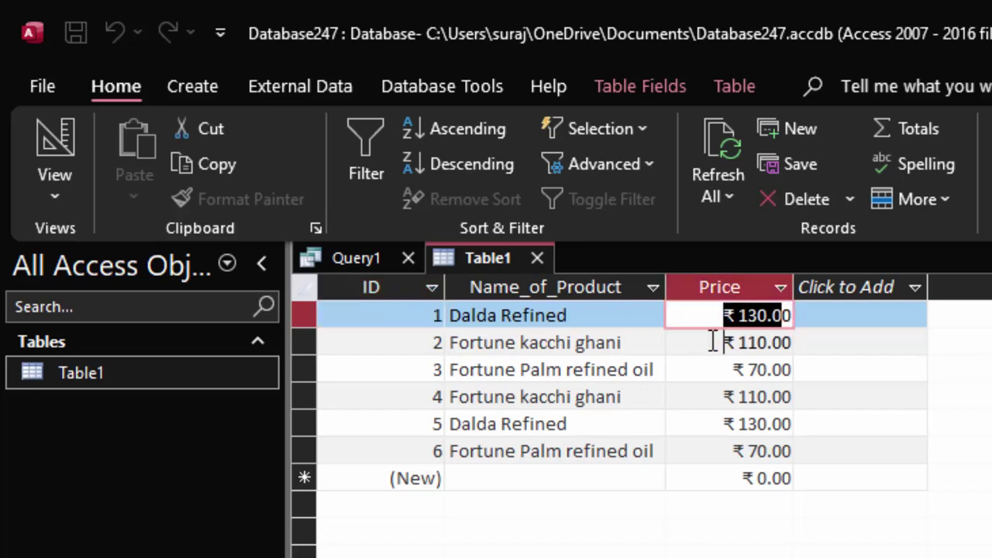
left_click_drag(711, 341, 792, 342)
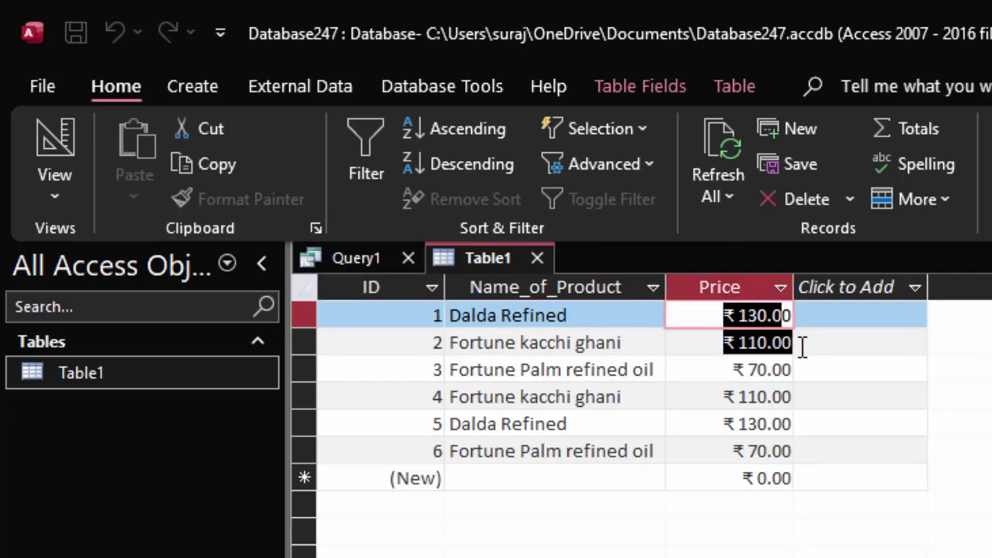
left_click_drag(732, 369, 798, 375)
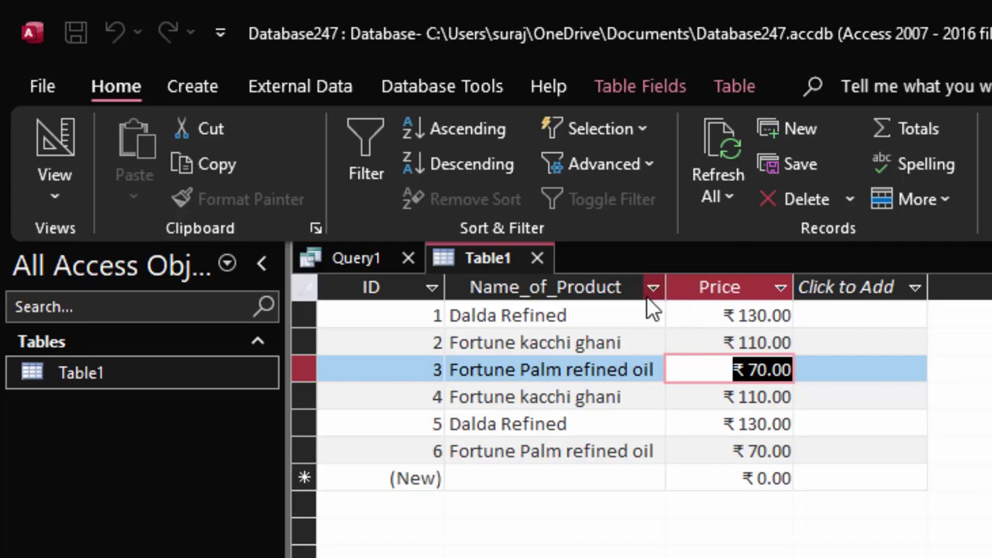
left_click(370, 254)
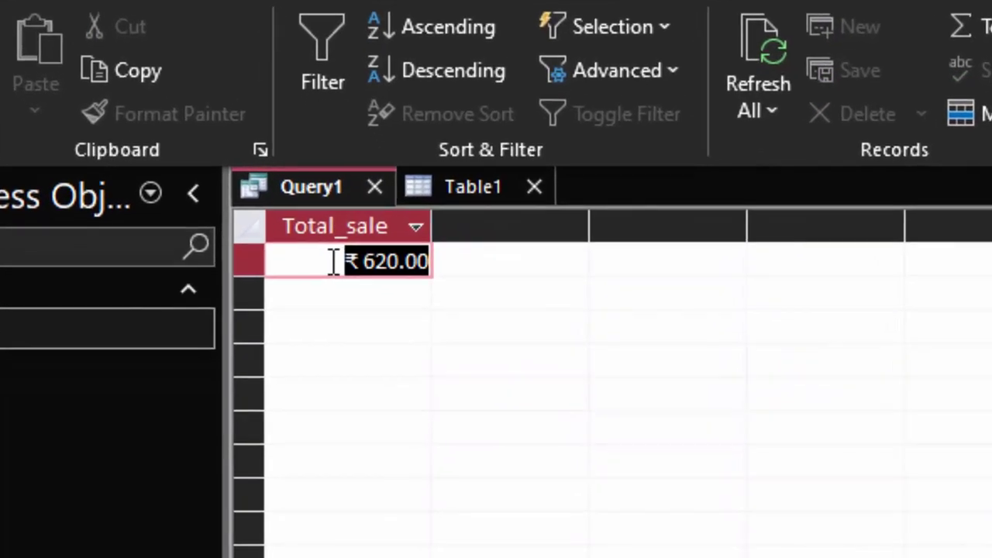
left_click(377, 318)
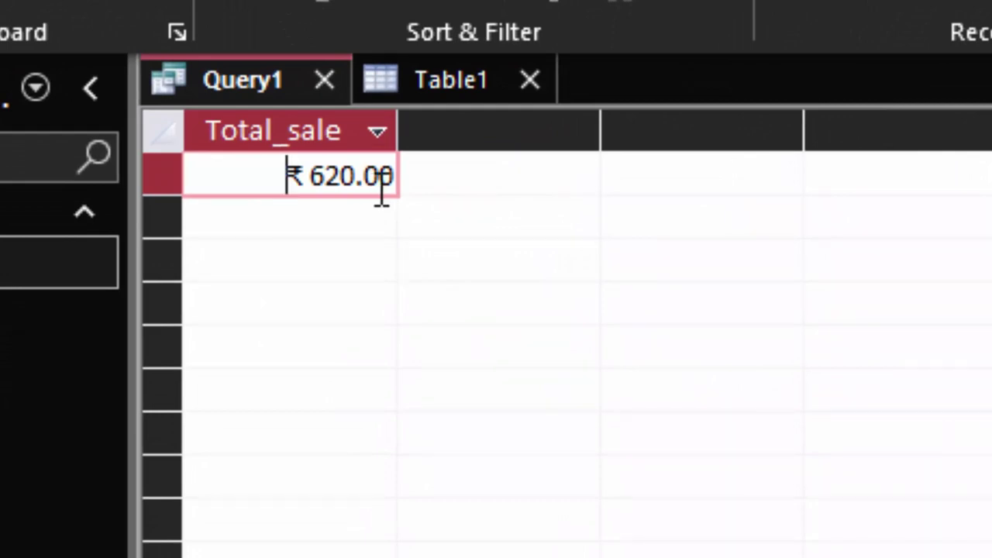
left_click(475, 83)
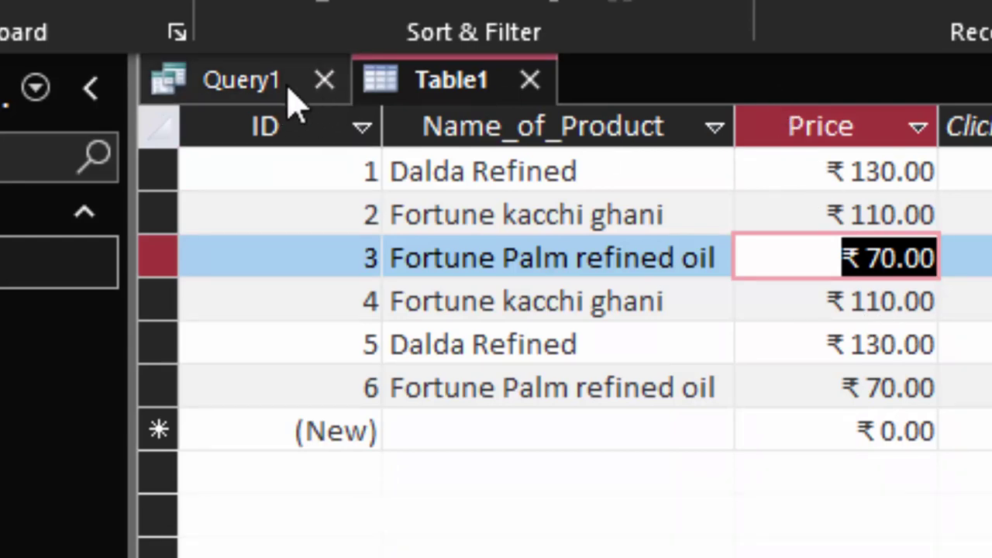
- Show Query1 in SQL View to inspect its SUM(Table1.Price) AS Total_sale statement, then close it
right_click(263, 76)
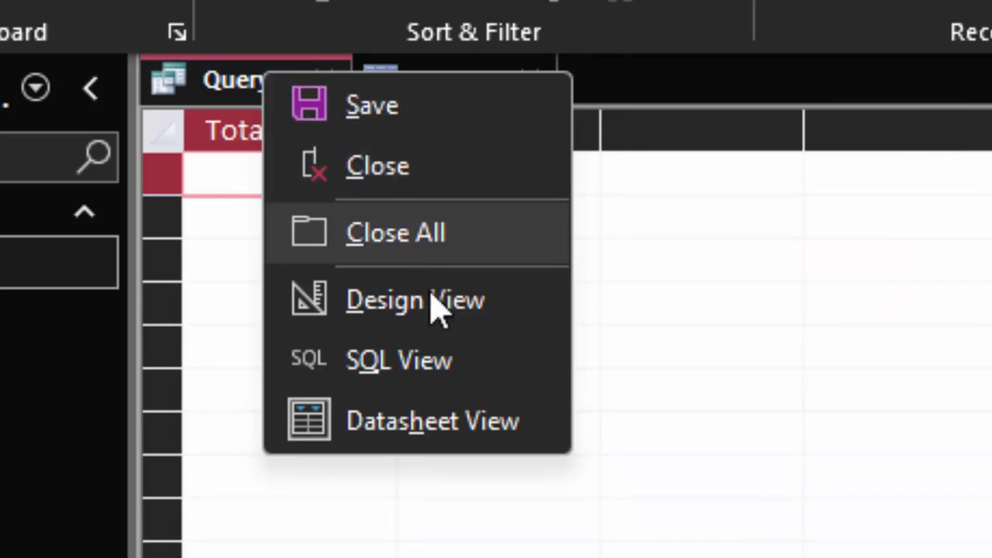
left_click(448, 359)
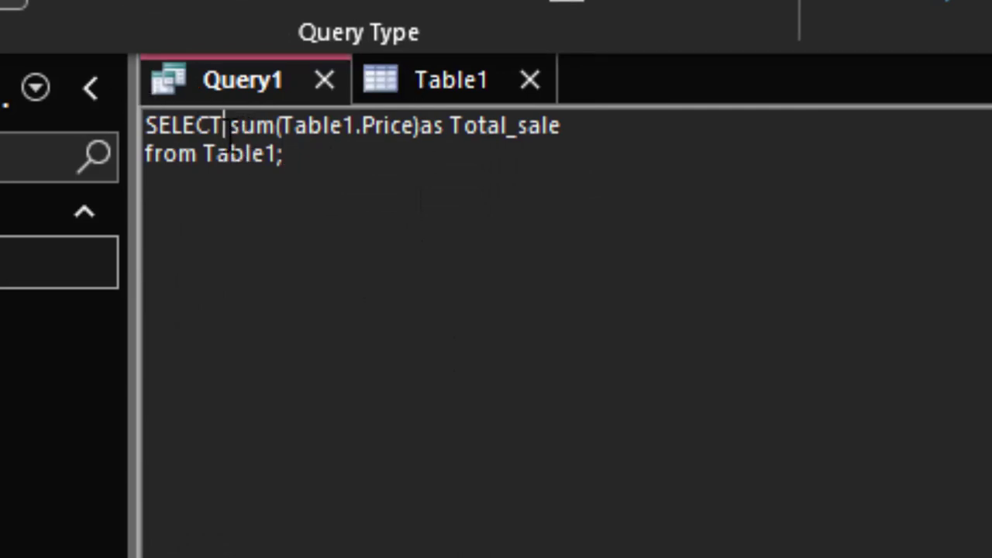
mouse_move(224, 128)
left_mouse_down()
mouse_move(259, 132)
mouse_move(271, 152)
left_mouse_up()
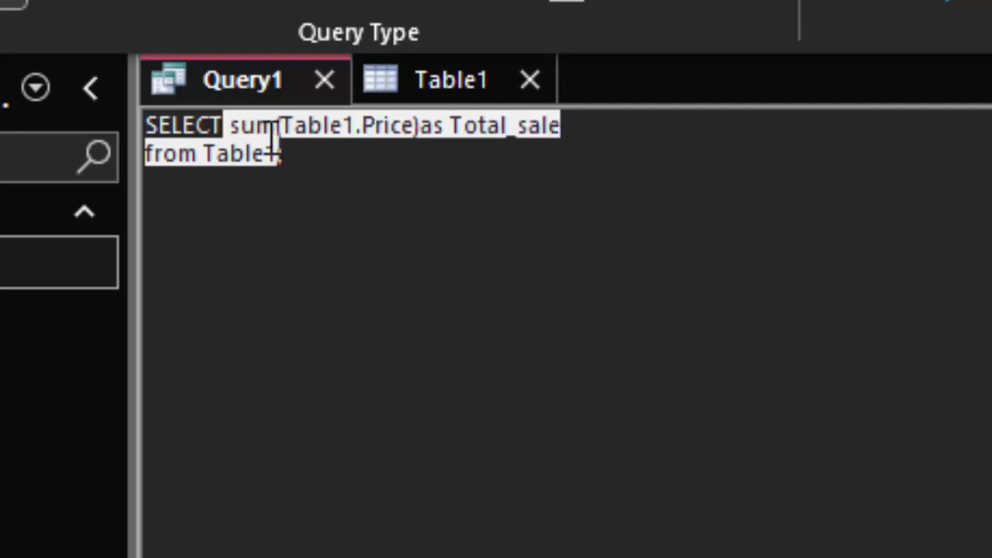
left_click(275, 125)
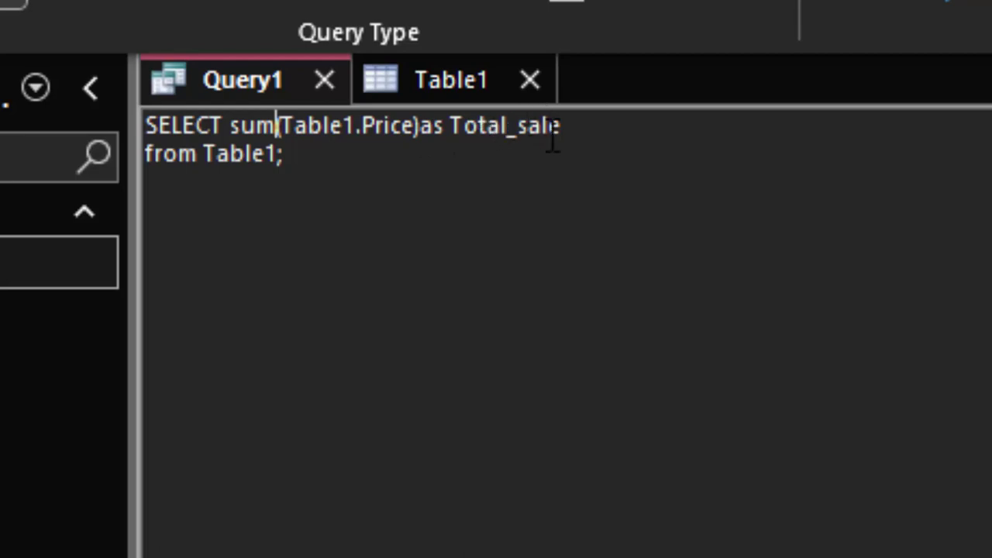
left_click(324, 159)
left_click(324, 80)
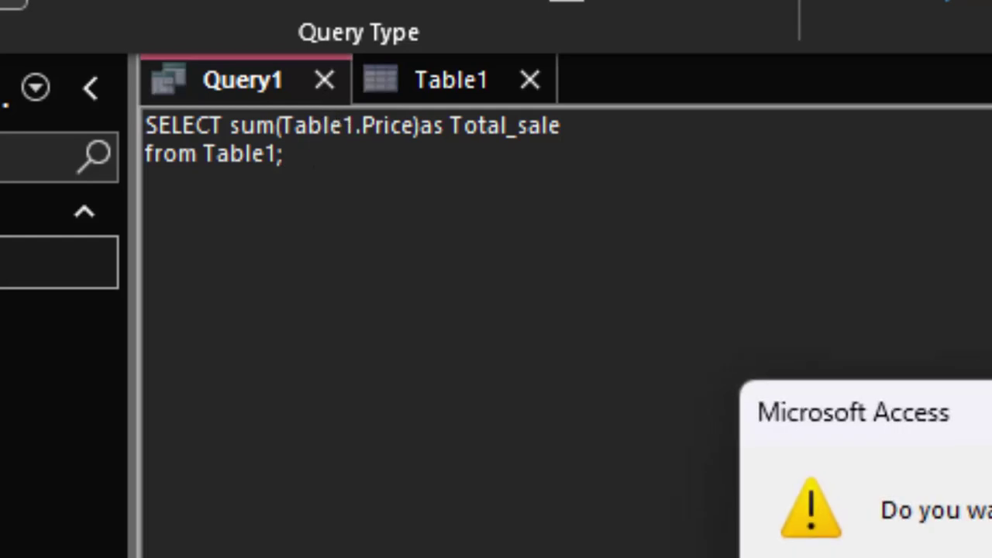
- Confirm the save prompt, then create a new blank query with Query Design and switch it to SQL View
key("Return")
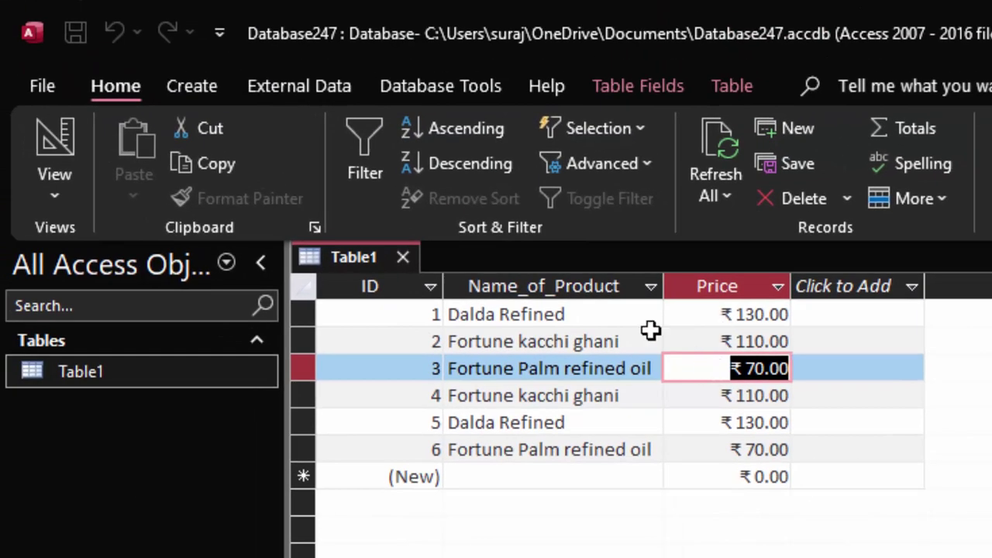
left_click(221, 85)
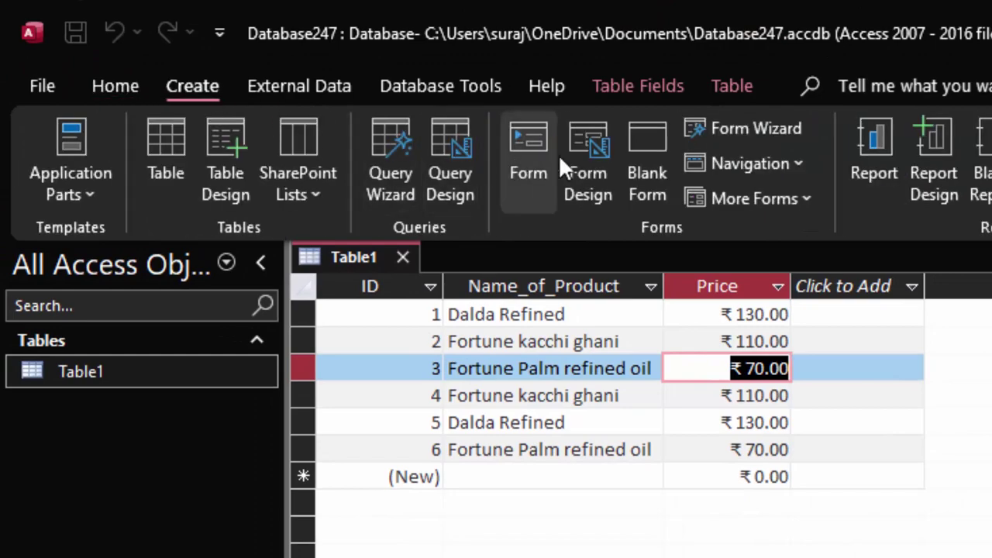
left_click(453, 128)
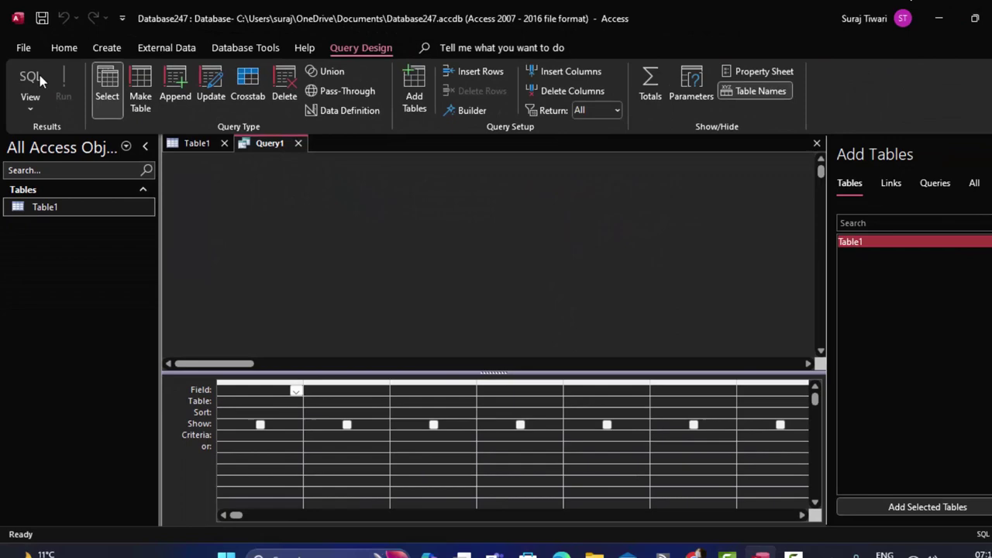
left_click(39, 75)
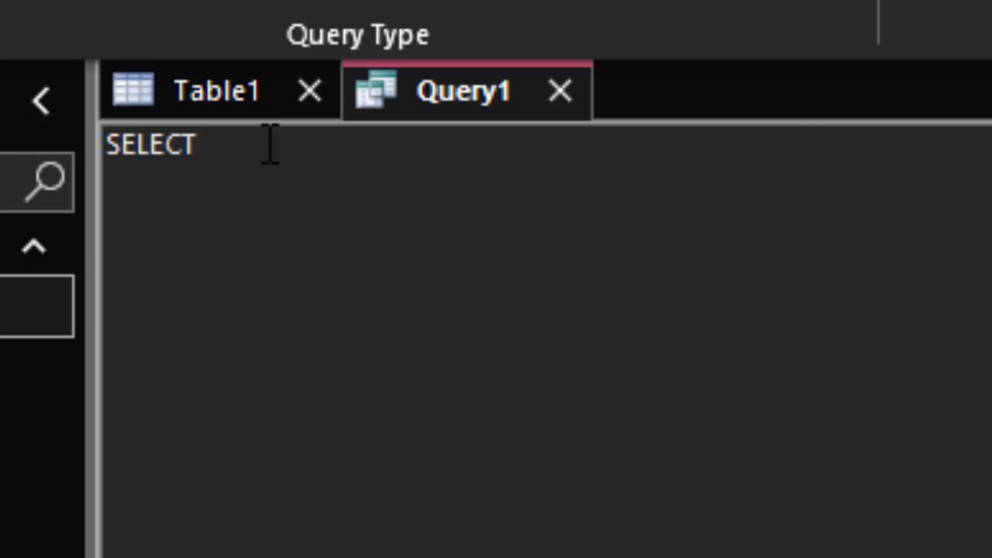
- Enter the SQL 'SELECT sum(Table1.Price) as Total_sale' with 'from Table1;' on a second line
type("sum(")
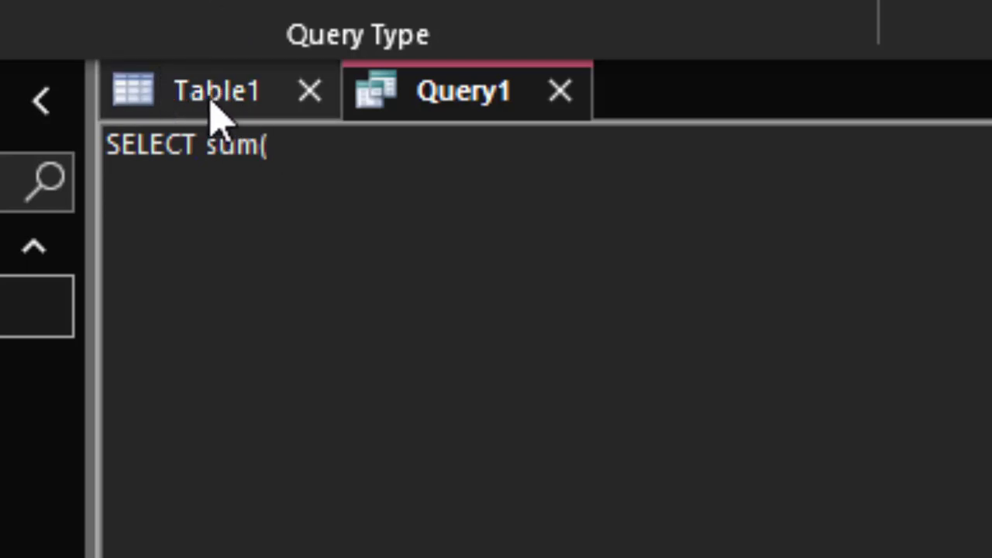
type("Tab")
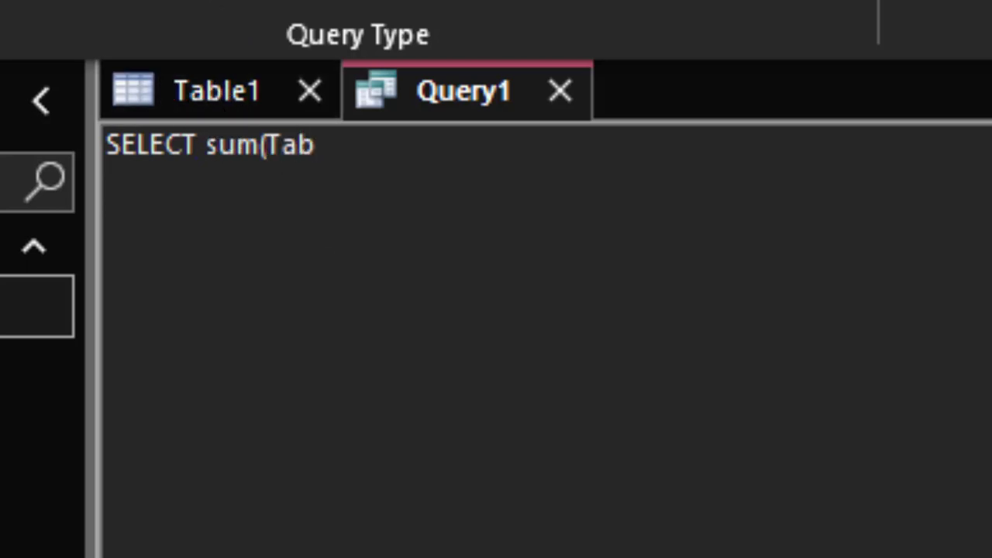
type("le1.")
type("Pri")
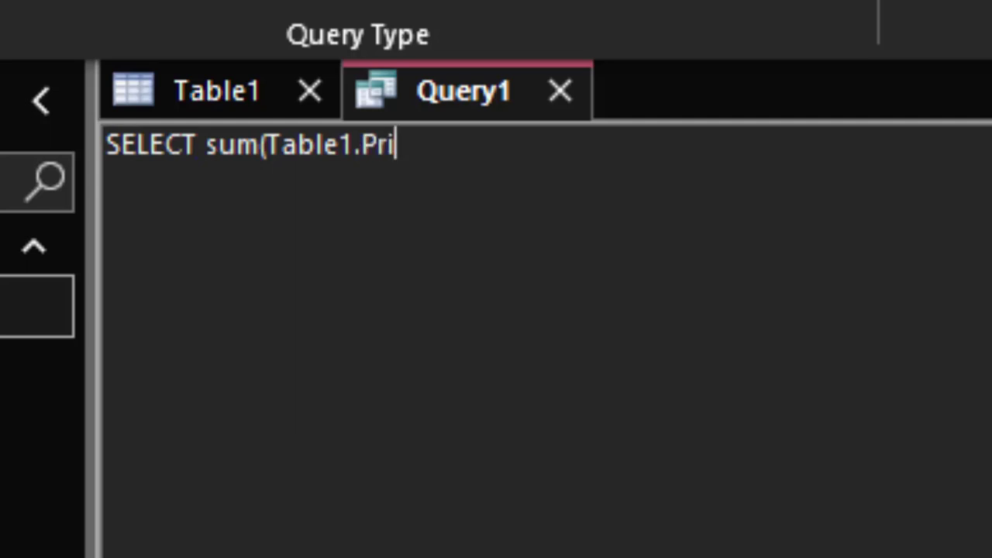
type("ce")
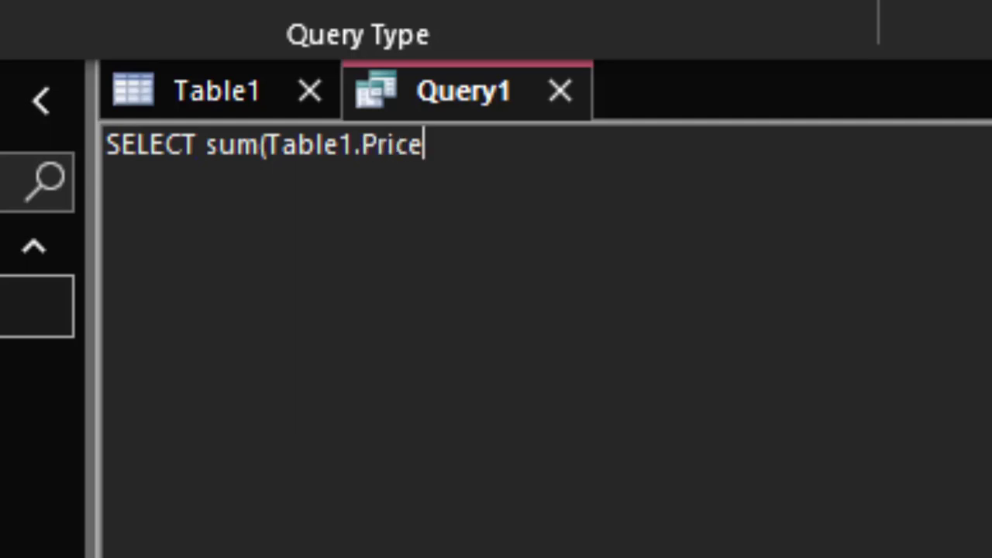
type(")")
type(" as")
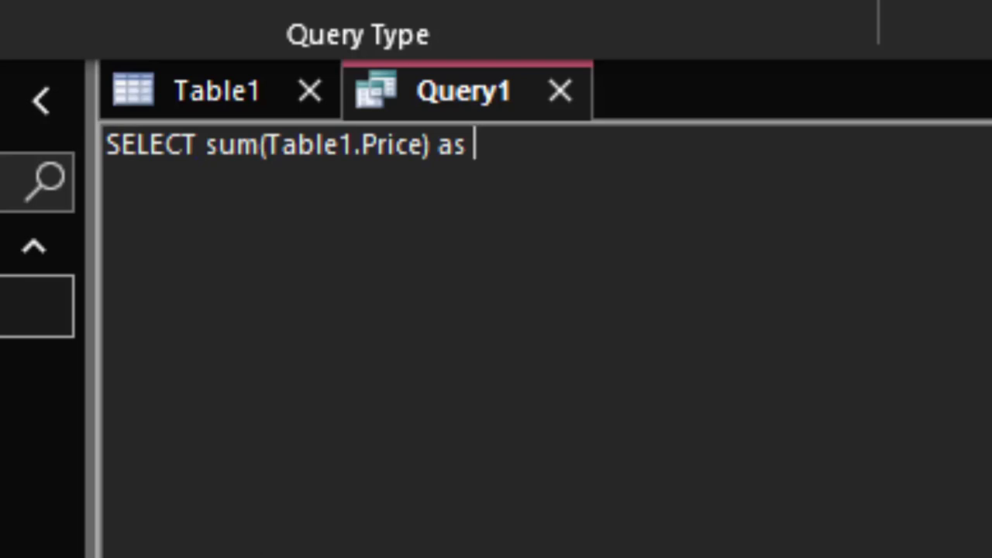
type("Total")
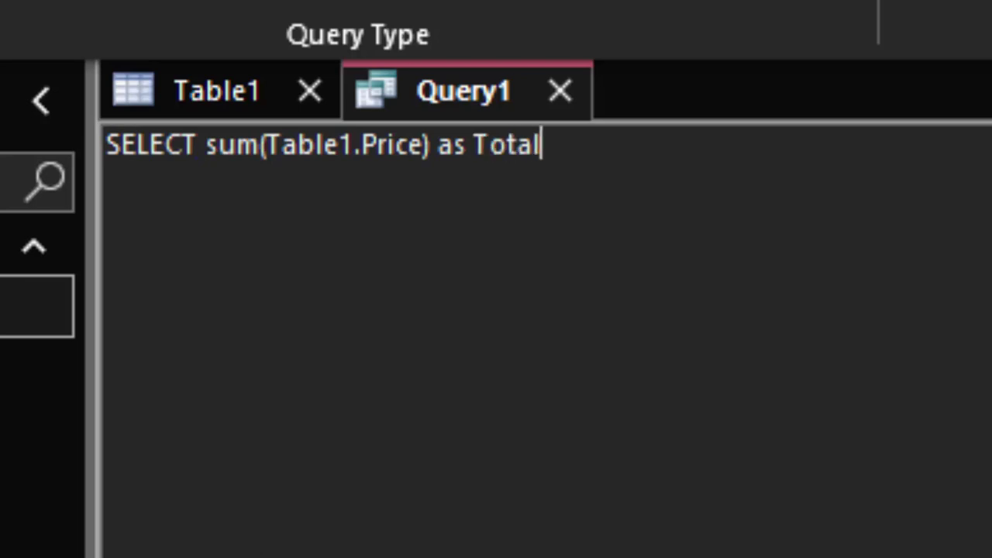
type("_")
type("sale")
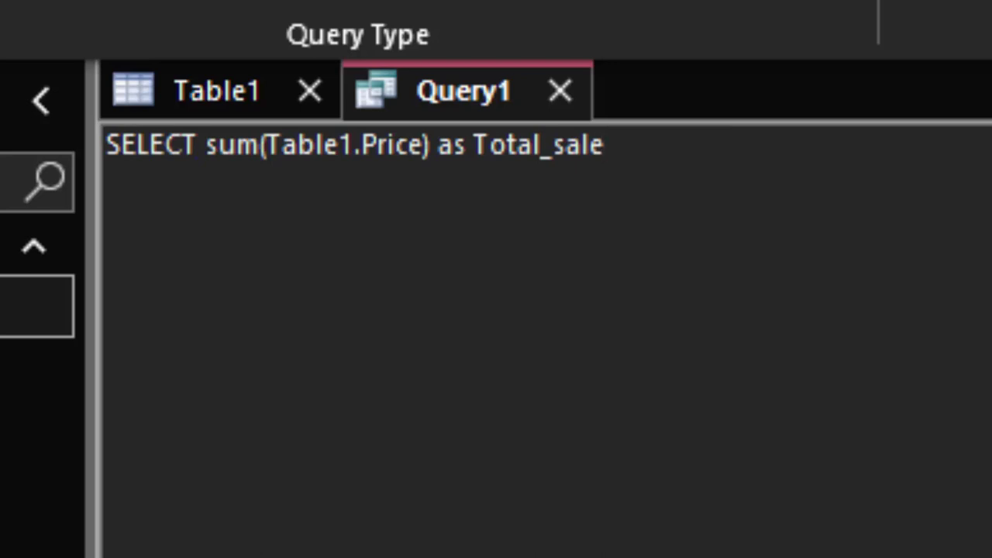
key("Return")
type("f")
type("rom Ta")
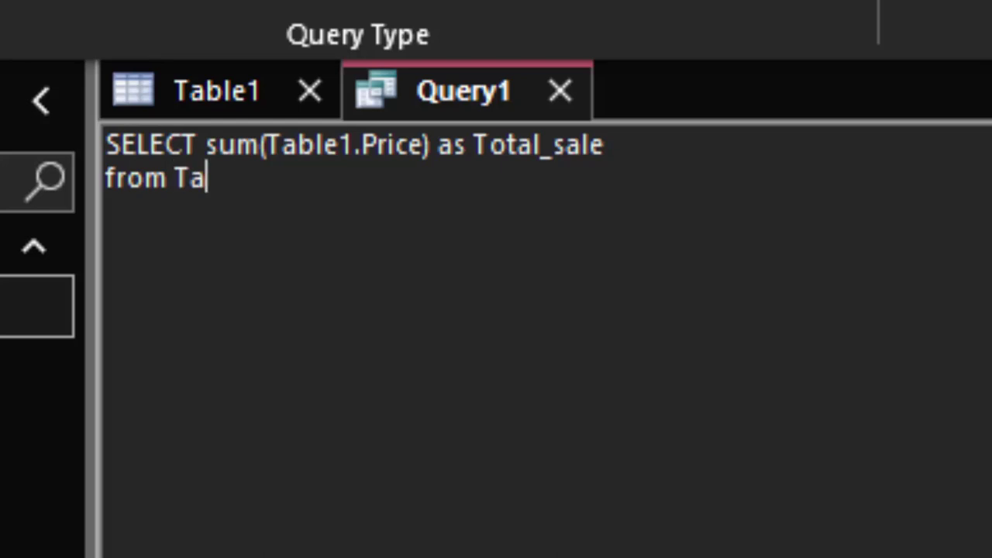
type("ble1")
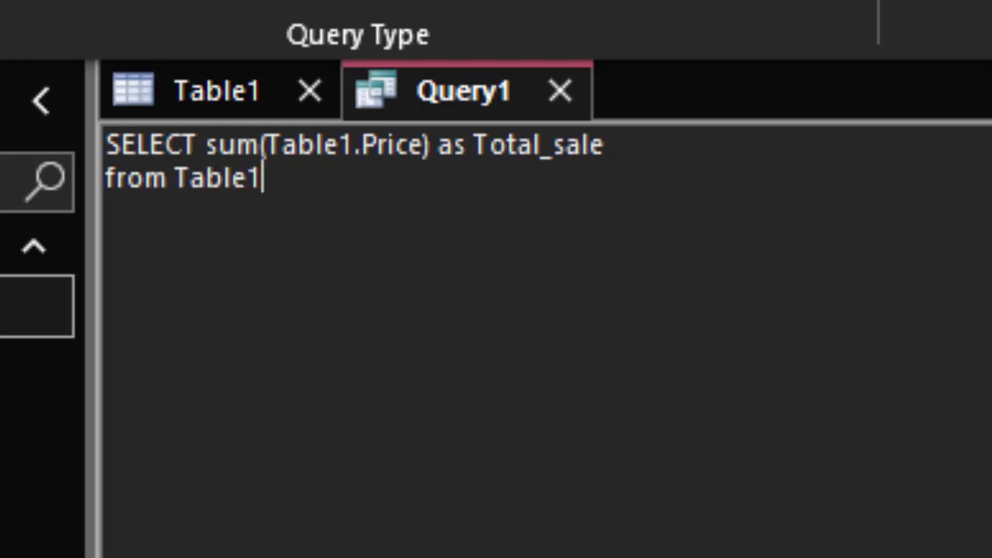
type(";")
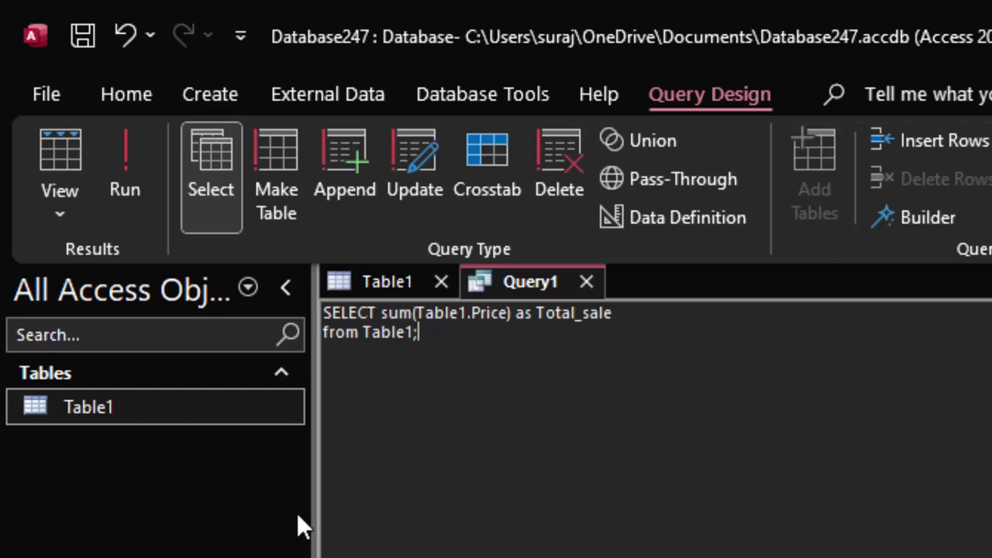
- Close Table1 and run Query1, which returns a Total_sale of ₹620.00
left_click(438, 282)
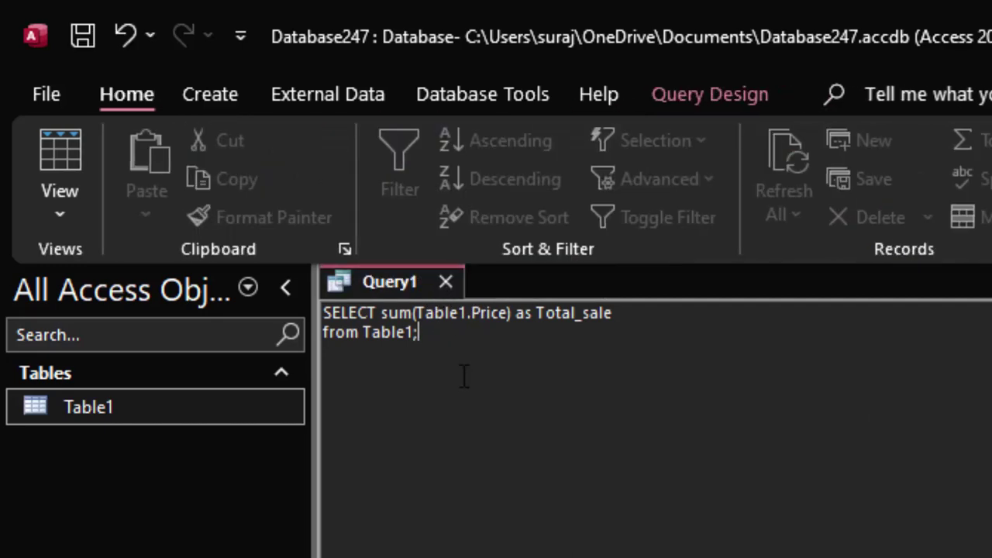
left_click_drag(430, 340, 317, 320)
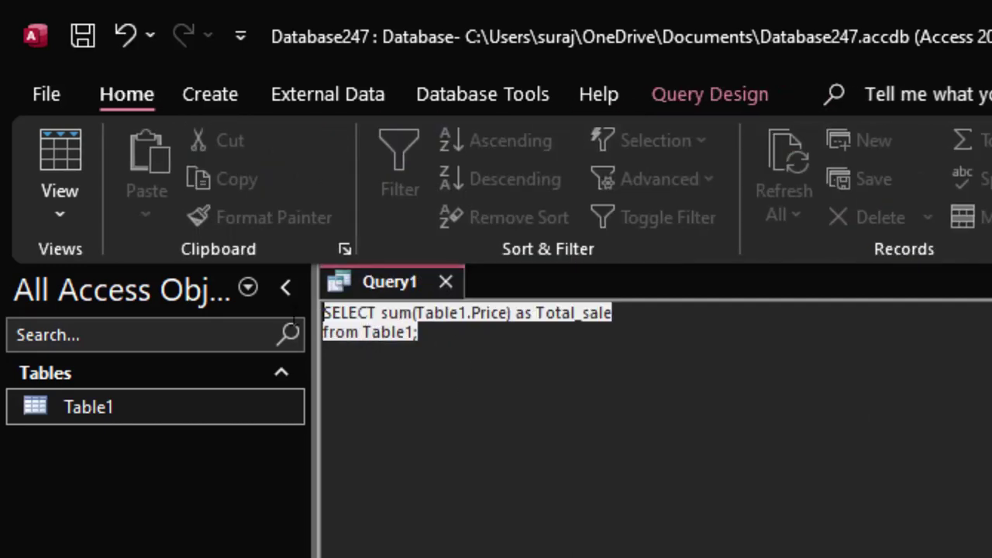
left_click(692, 91)
left_click(124, 143)
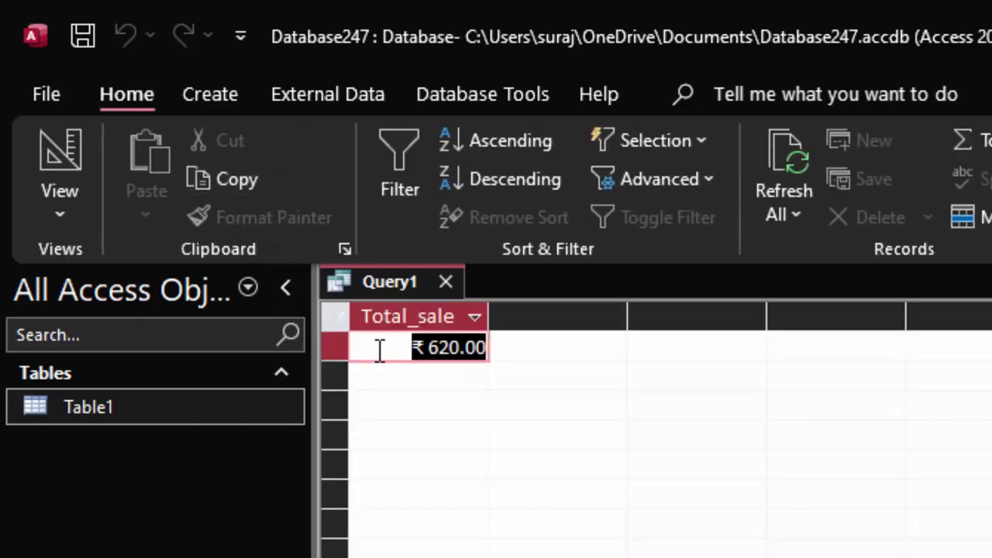
left_click_drag(398, 345, 490, 349)
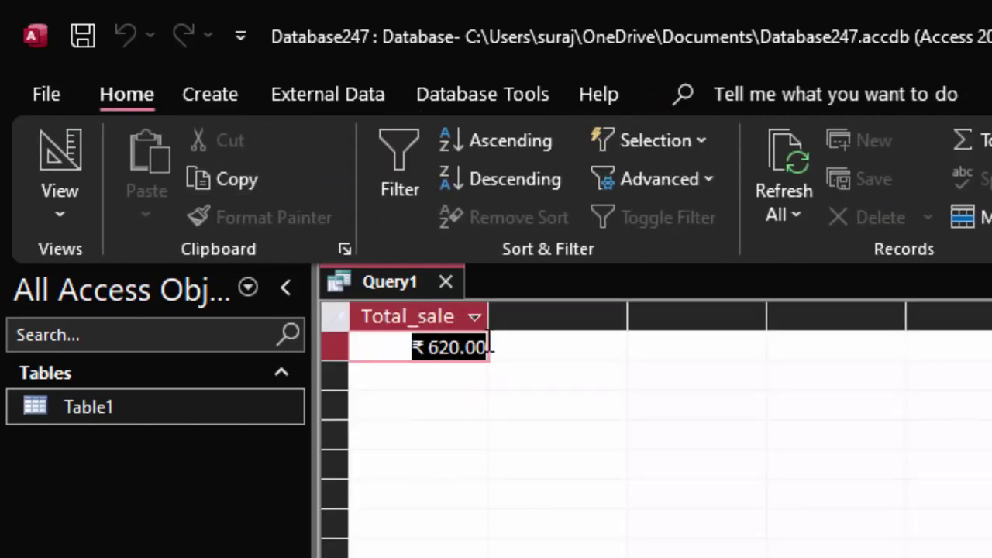